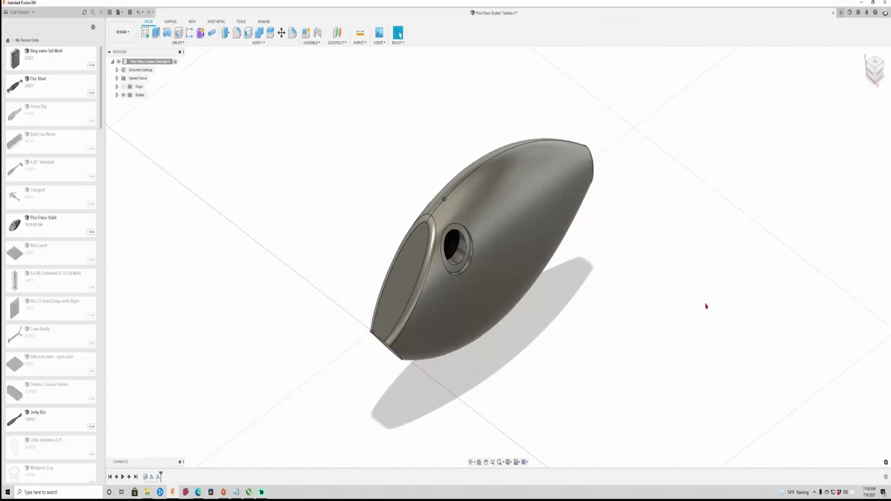
Step: Orbit the lure body, then snap to the ViewCube's Right view on the aligned grid
middle_click_drag(528, 357, 508, 344, "shift")
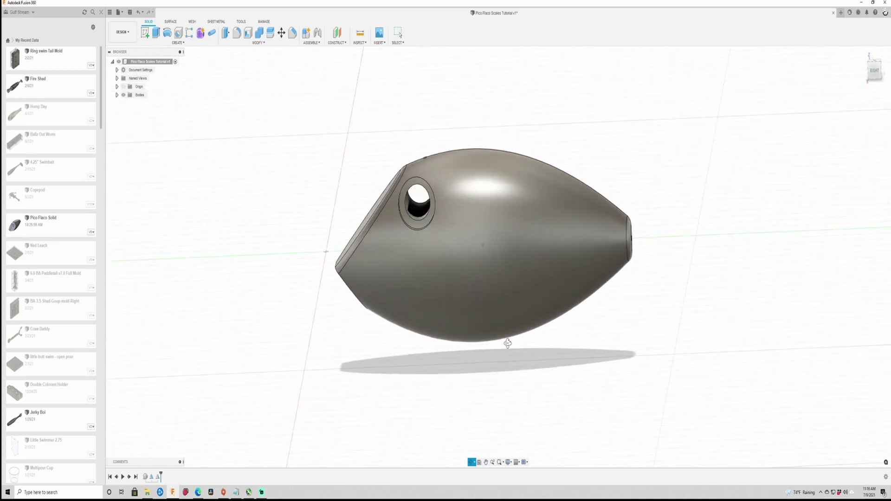
left_click(875, 71)
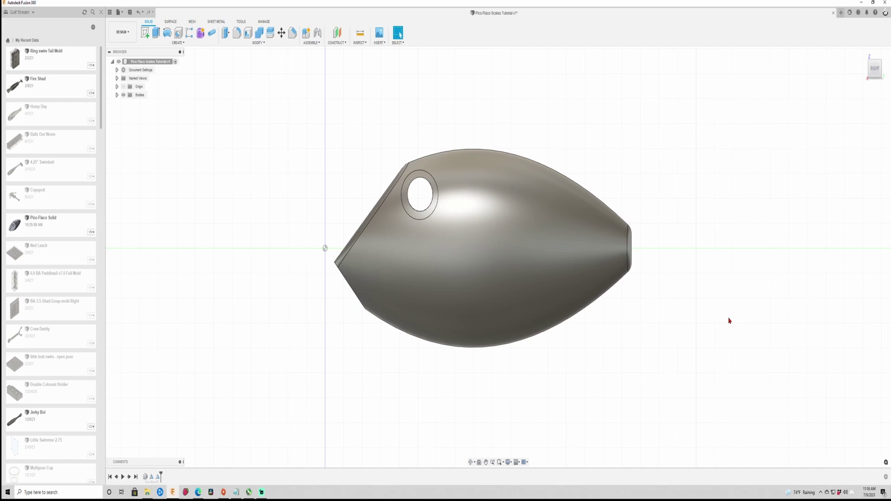
Step: Sketch a spline outlining the lure's rear side region on the side plane, finish it, and begin an extrude
left_click(144, 33)
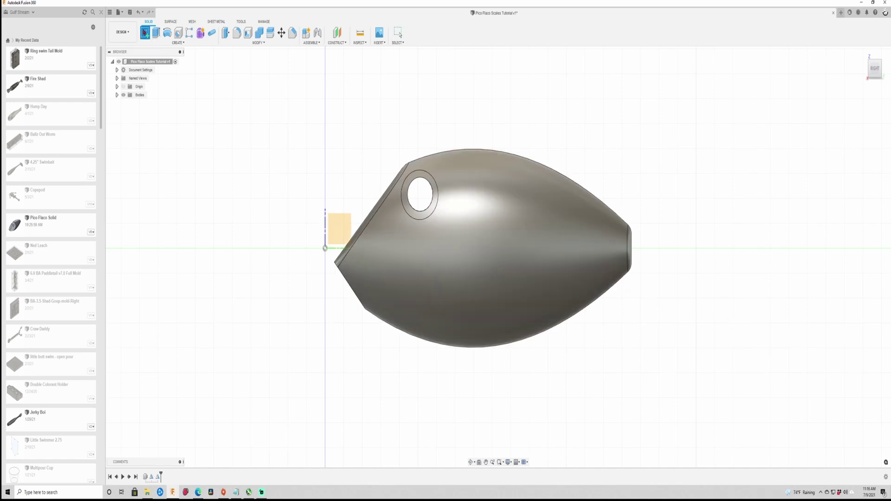
left_click(336, 230)
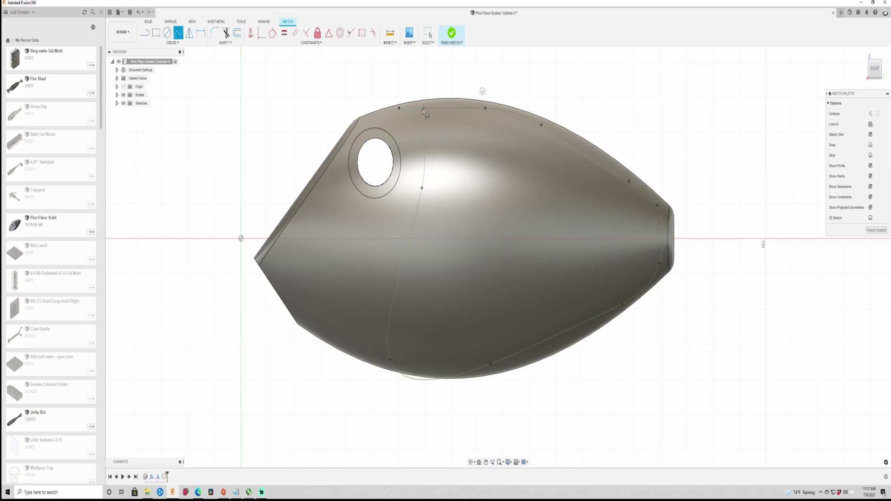
key("Escape")
left_click(486, 111)
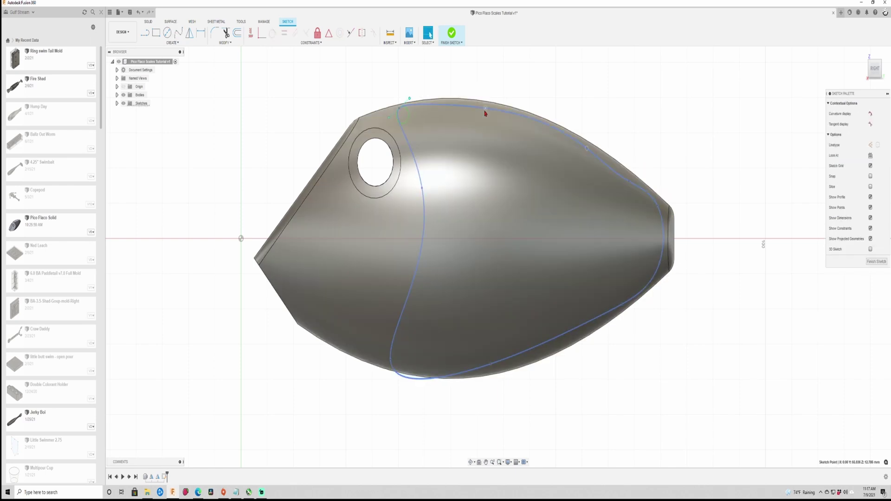
key("Escape")
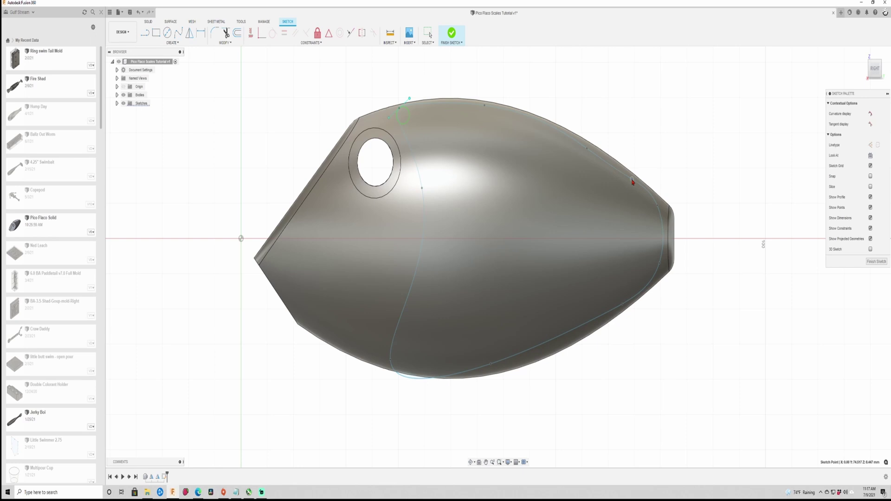
left_click(453, 43)
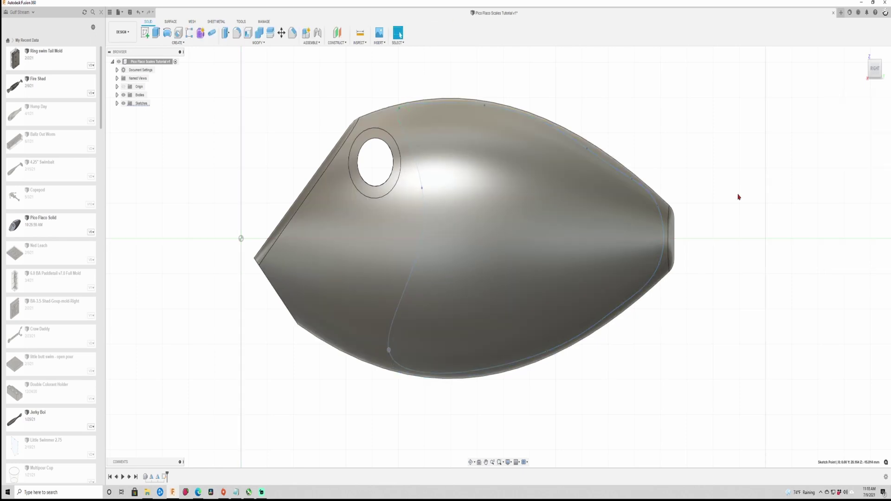
left_click(101, 13)
left_click(52, 34)
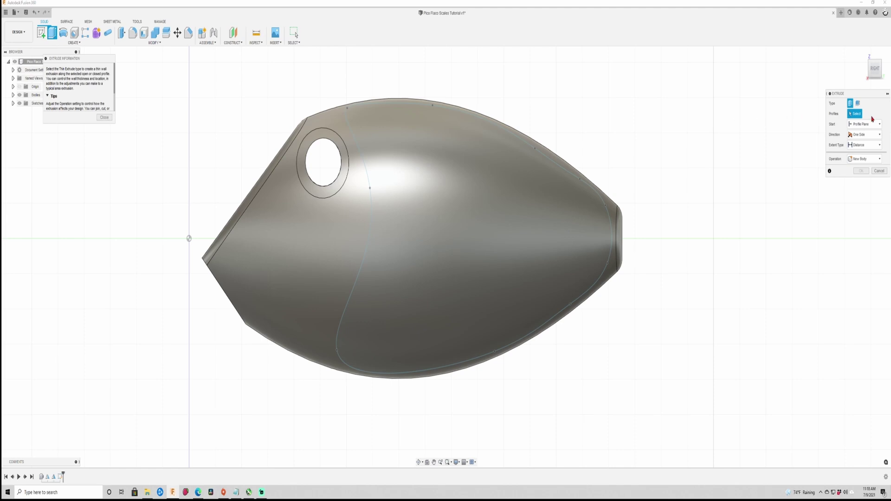
Step: Extrude the outlined profile 0.5 mm as a New Body, starting from the lure's curved surface
left_click(454, 143)
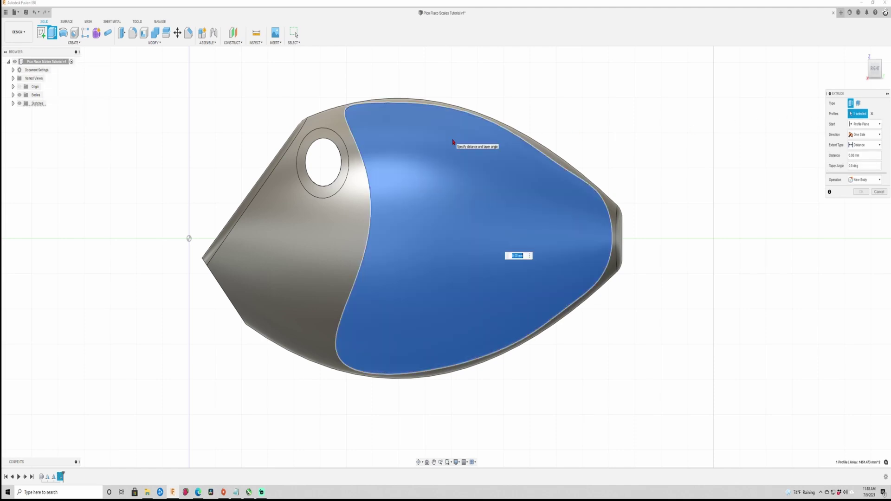
left_click(864, 125)
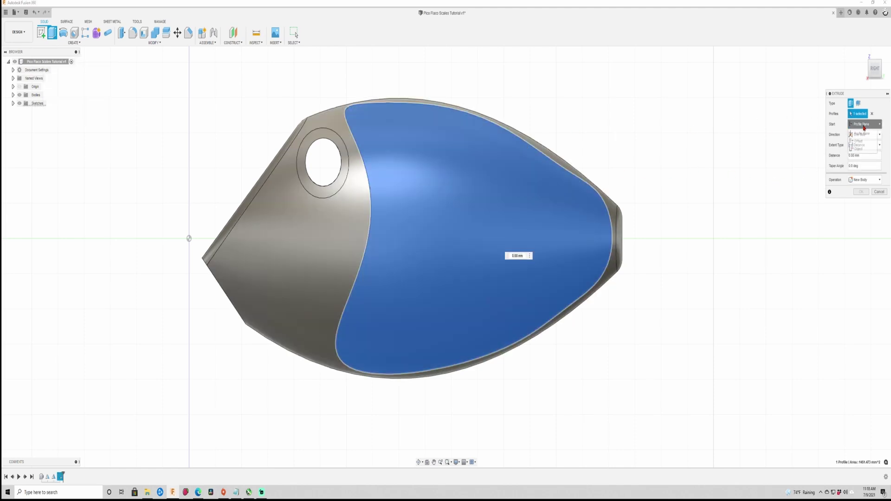
left_click(859, 148)
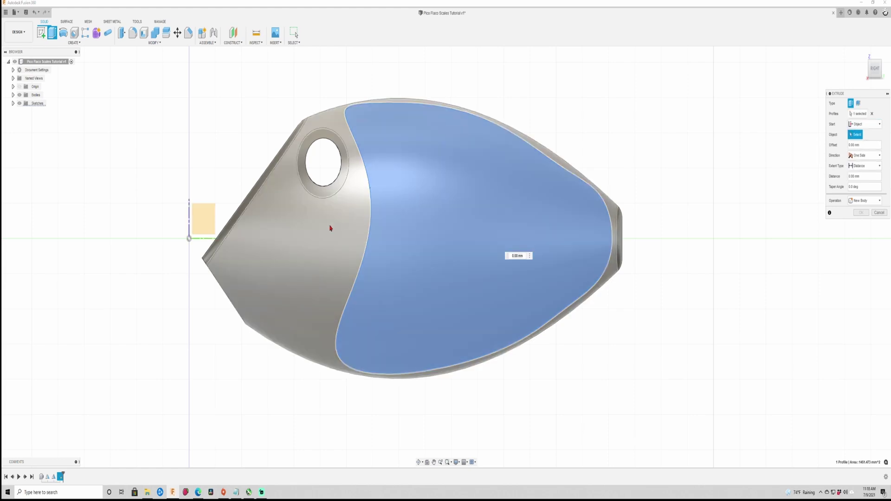
left_click(334, 232)
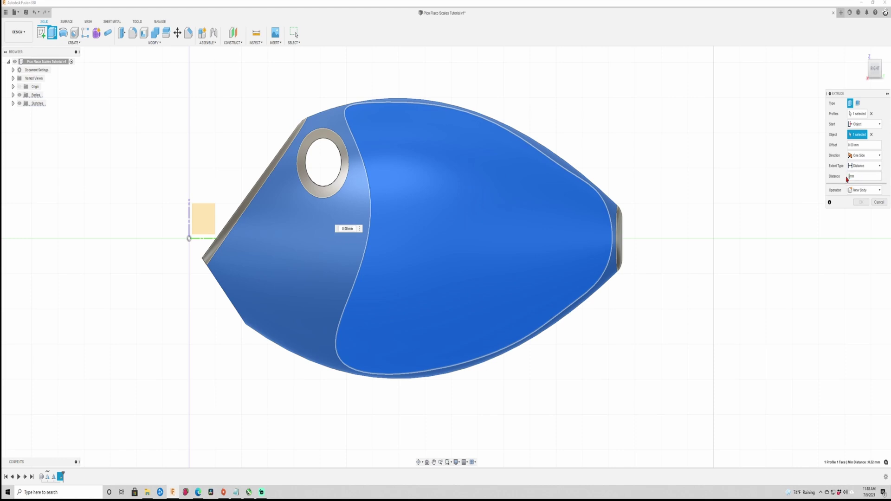
type(".5")
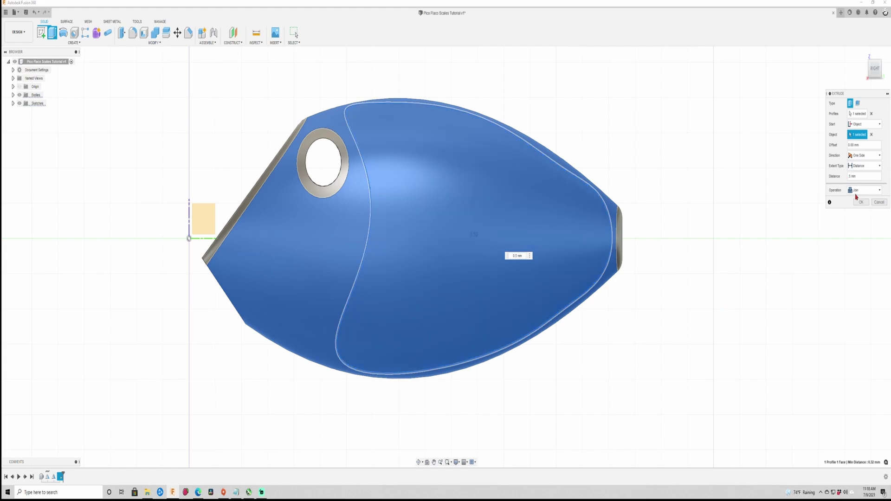
left_click(856, 190)
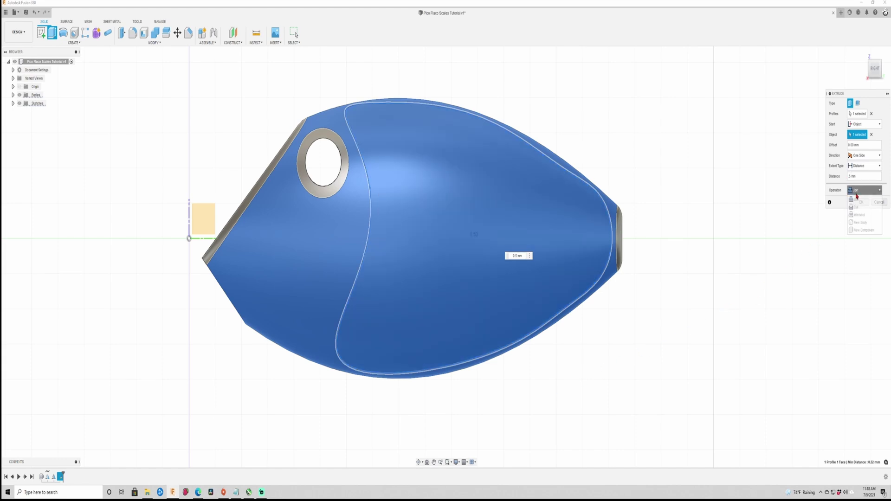
left_click(860, 223)
middle_click_drag(312, 396, 359, 411, "shift")
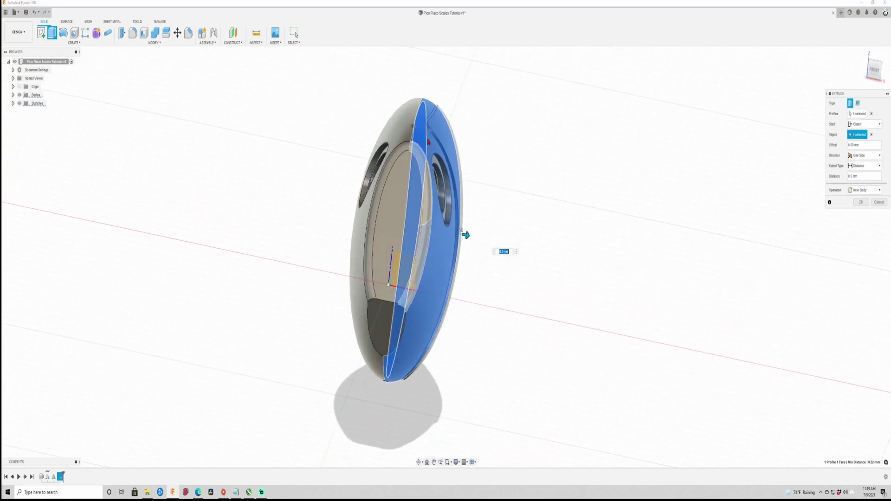
middle_click_drag(455, 357, 454, 375, "shift")
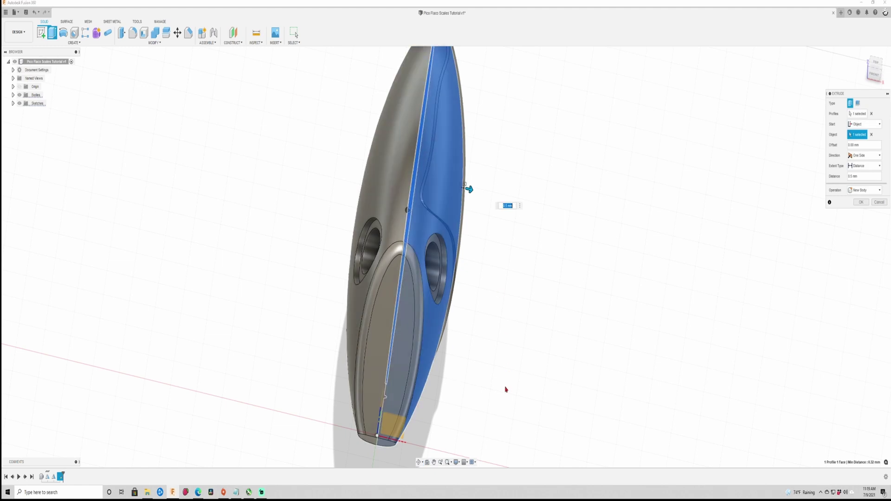
middle_click_drag(507, 389, 486, 377, "shift")
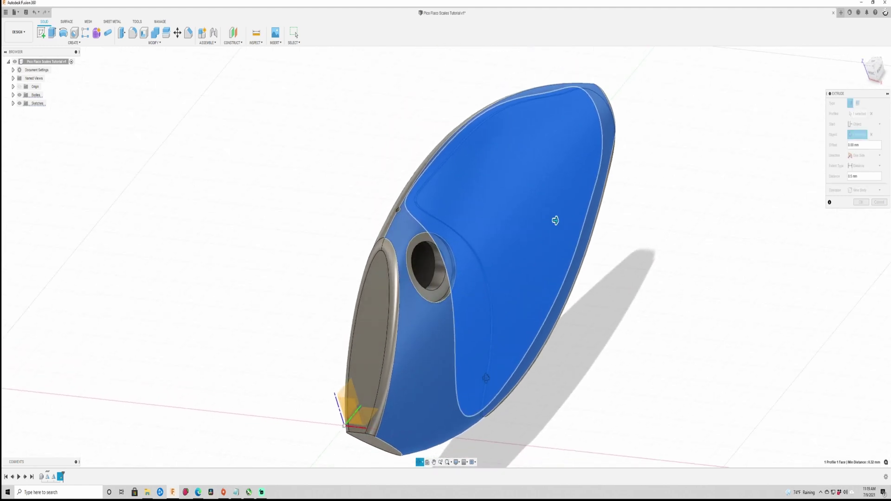
Step: Inspect the new Scales shell and start a new sketch on the side plane
middle_click_drag(555, 221, 519, 276, "shift")
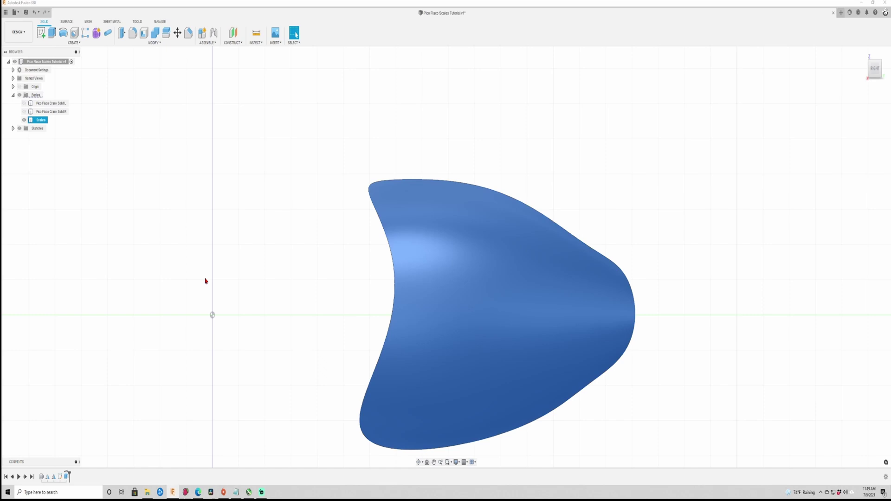
middle_click_drag(206, 282, 263, 245)
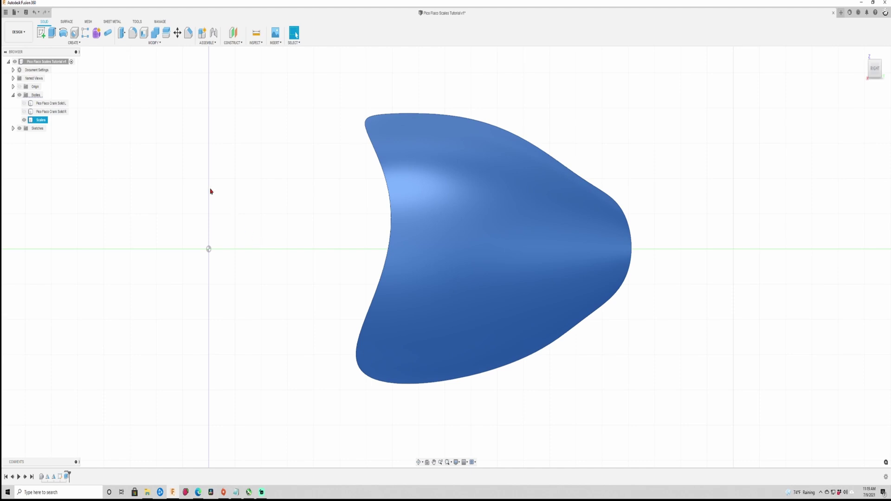
left_click(41, 33)
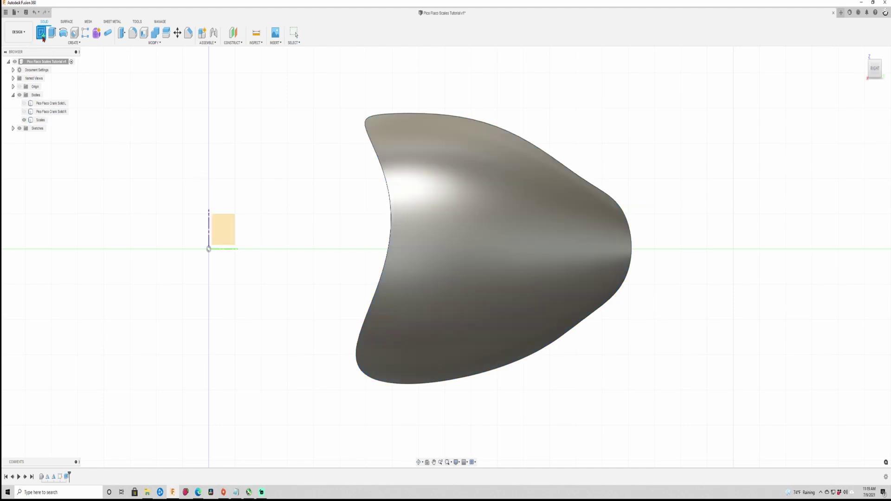
left_click(220, 228)
Step: Draw a slanted line from above the lure's left side to below the body
middle_click_drag(519, 320, 230, 280)
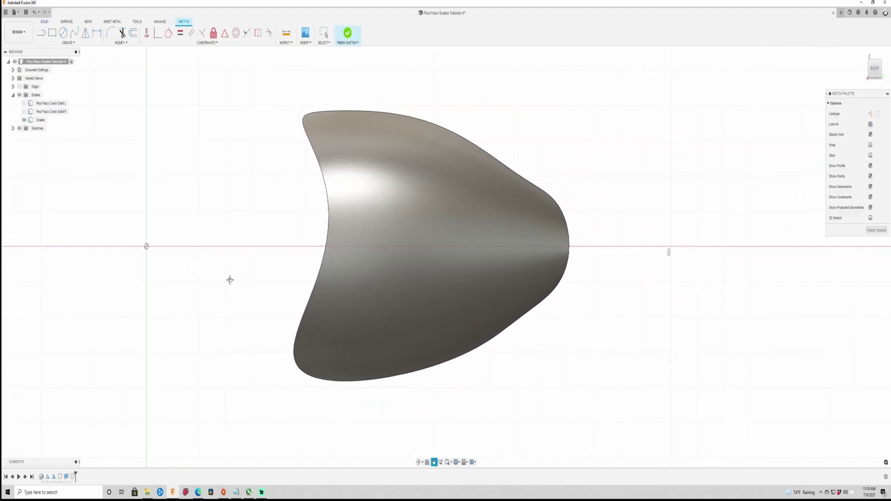
scroll(230, 282, "up", 2)
key("l")
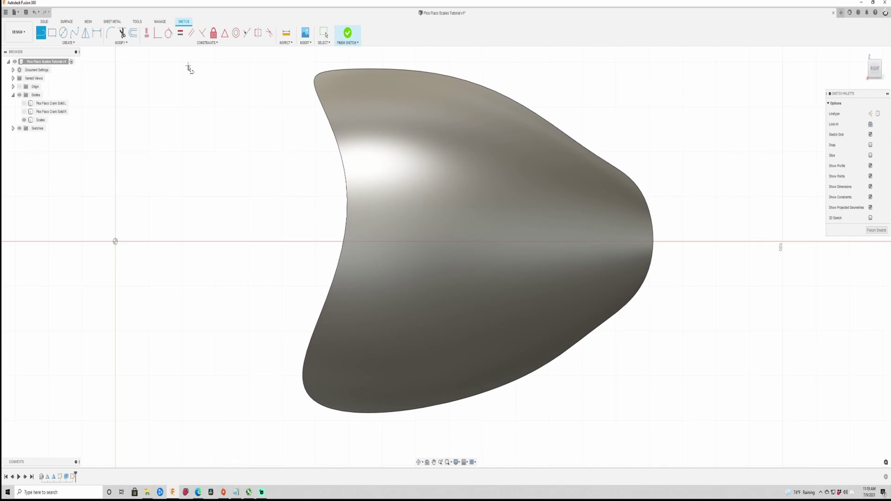
left_click(188, 66)
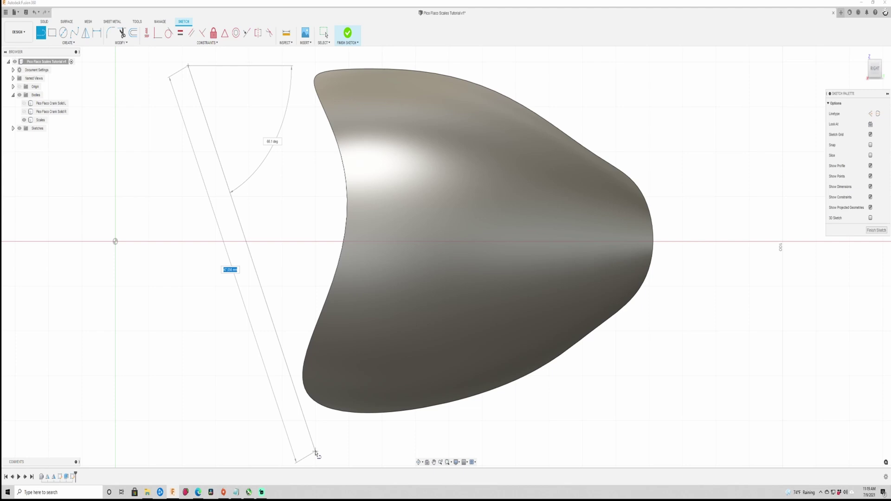
left_click(315, 448)
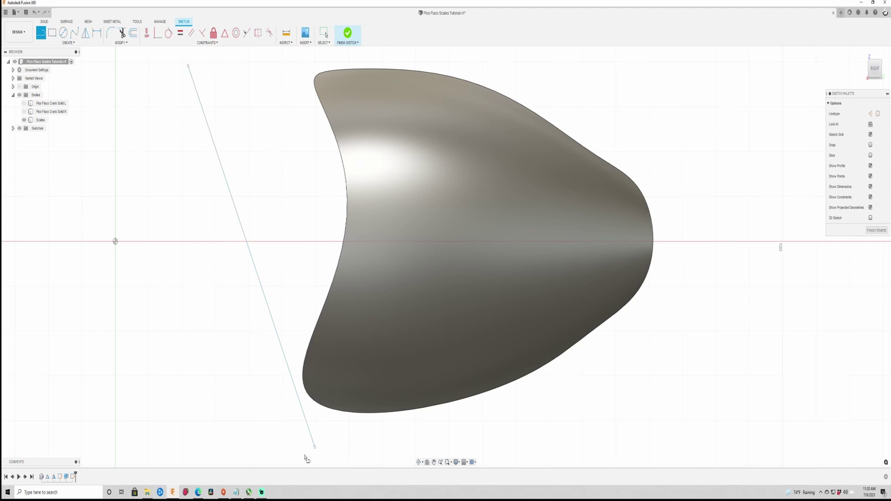
Step: Rectangular-pattern the slanted line 30 times across the whole lure body
left_click(68, 43)
left_click(52, 157)
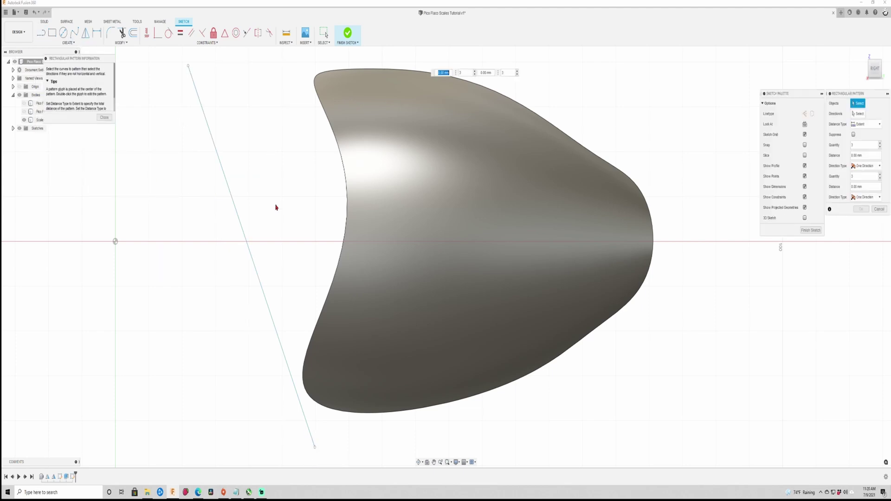
left_click(241, 223)
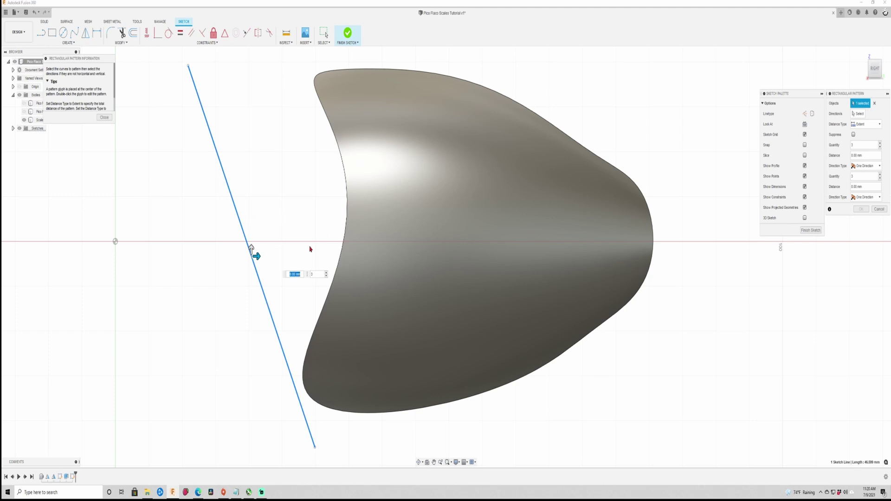
left_click_drag(256, 258, 672, 270)
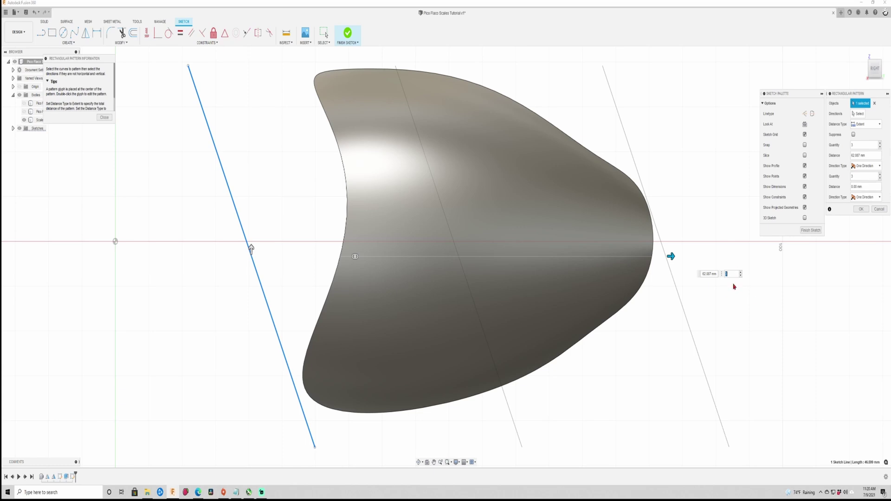
type("30")
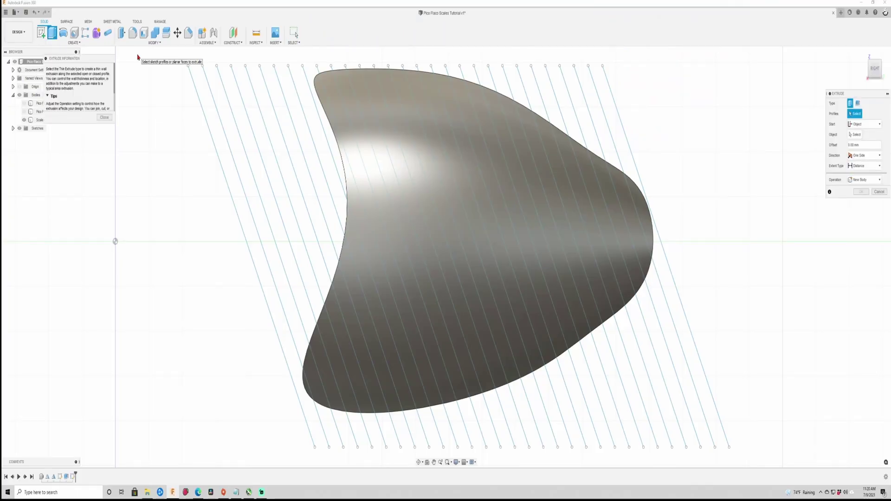
Step: Set up a thin extrude on all patterned lines with wall thickness 5
left_click(690, 112)
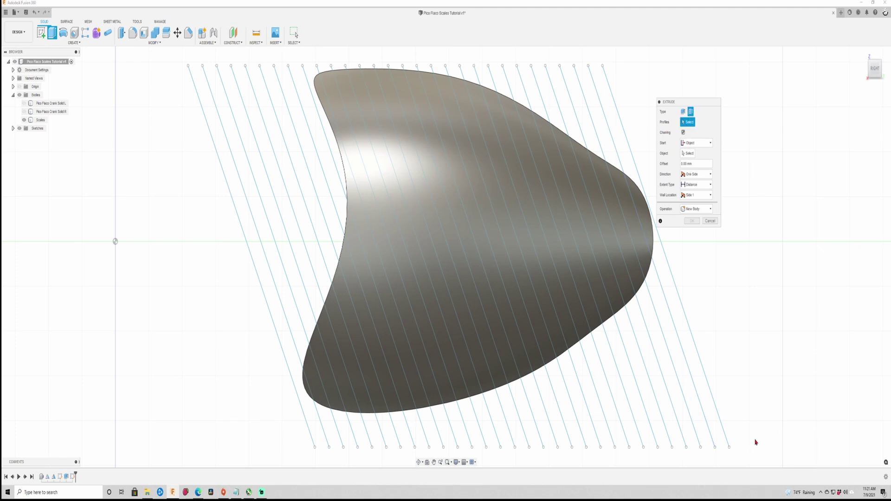
mouse_move(743, 449)
left_mouse_down()
mouse_move(428, 437)
mouse_move(299, 446)
mouse_move(293, 462)
left_mouse_up()
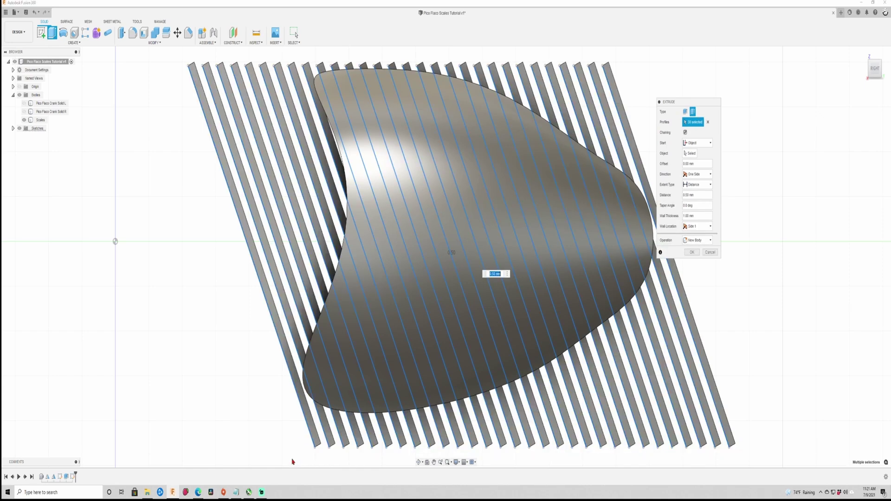
double_click(688, 216)
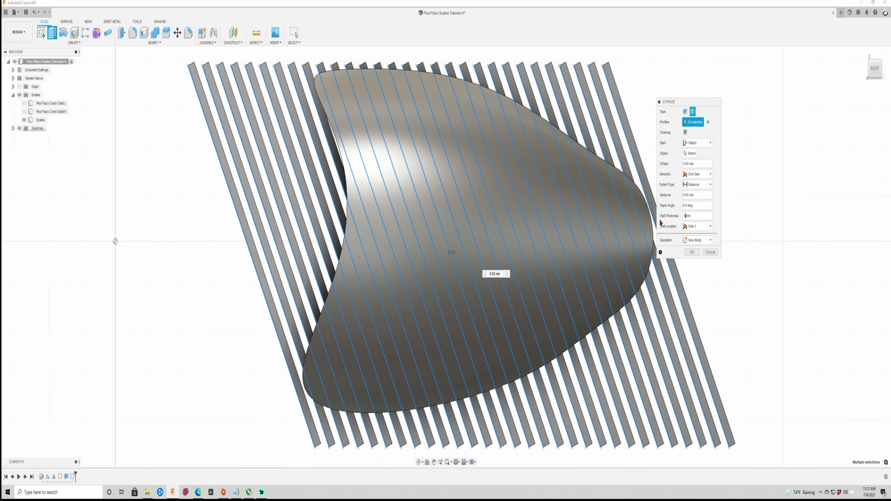
type("5")
key("Return")
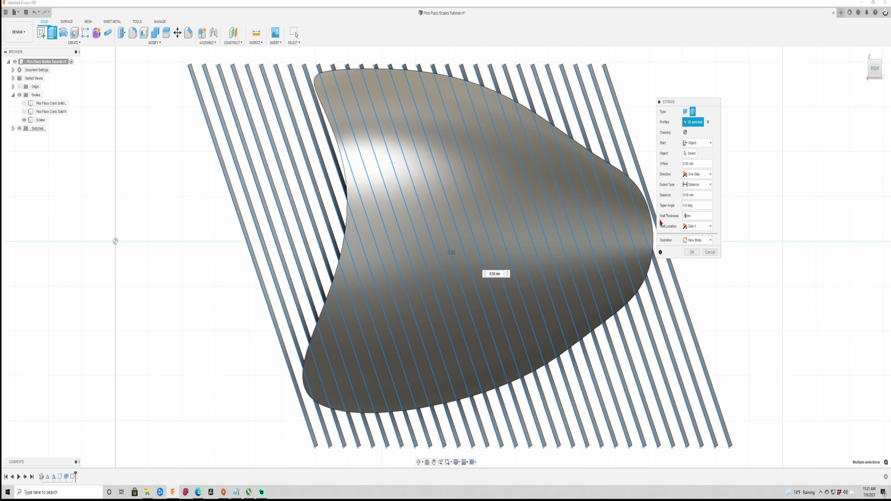
Step: Drag the thin extrusion through the lure body from the front view and confirm the cut
middle_click_drag(275, 348, 302, 351, "shift")
middle_click_drag(315, 154, 327, 176, "shift")
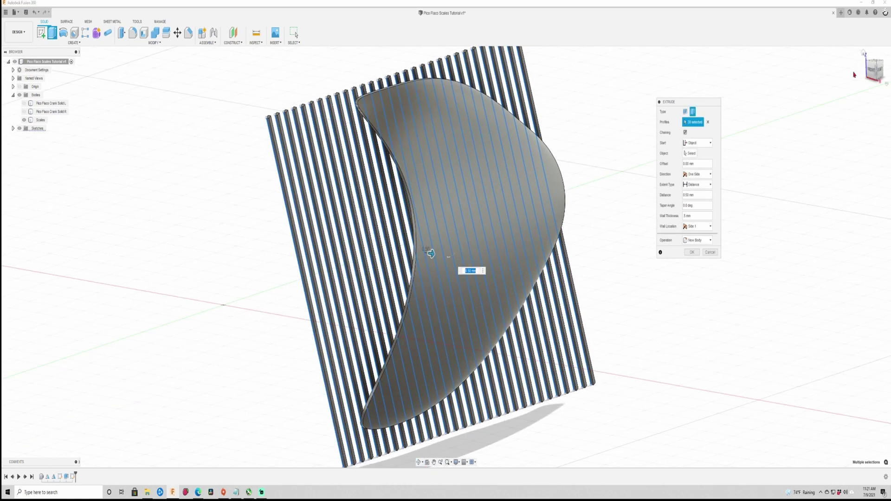
left_click(873, 69)
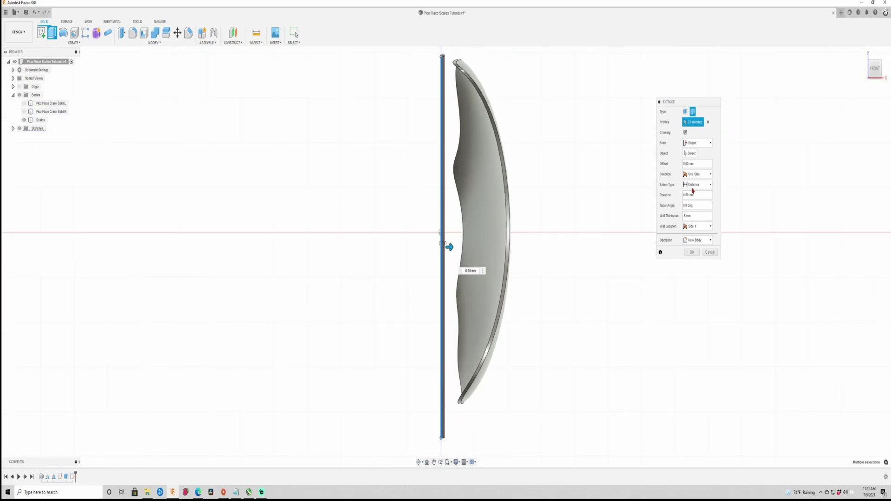
left_click_drag(450, 247, 489, 251)
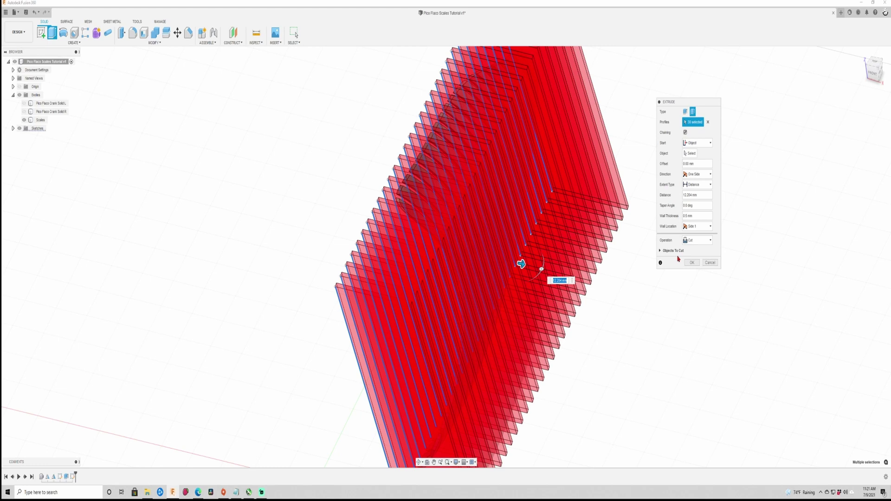
left_click(691, 263)
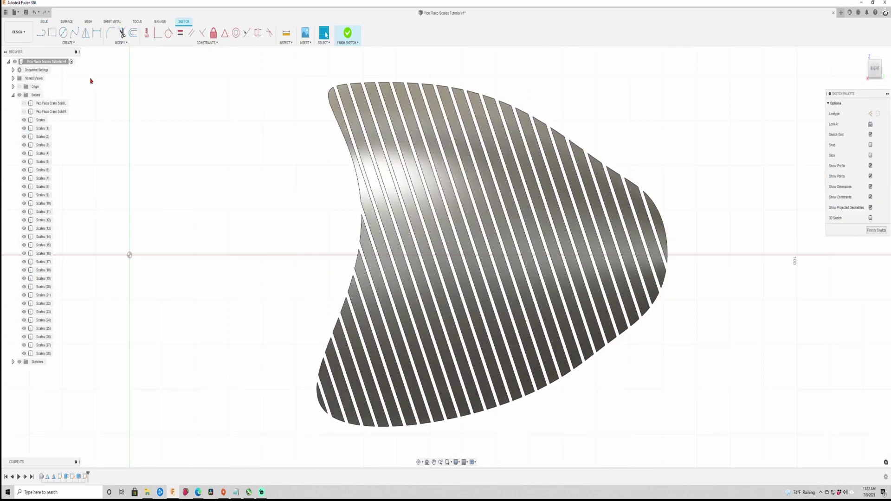
Step: Draw an opposite-slanted line, rectangular-pattern it across the body, and finish the sketch
key("l")
left_click(327, 74)
left_click(240, 442)
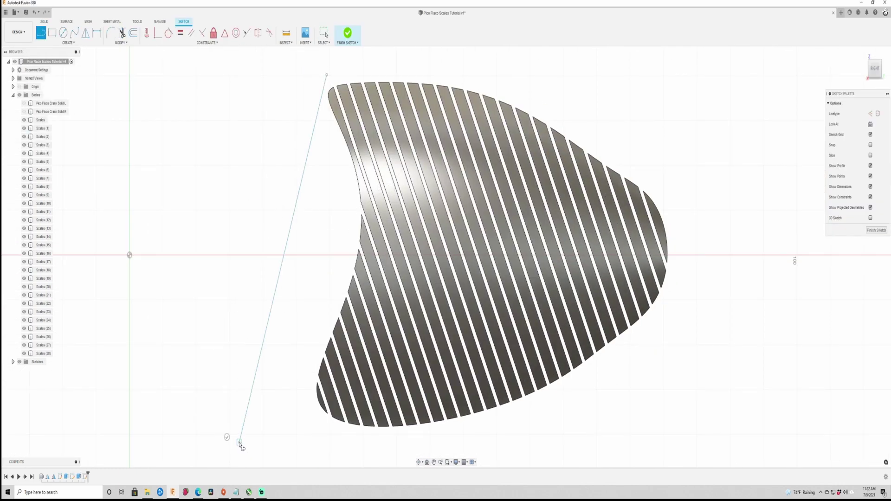
left_click(68, 43)
left_click(53, 158)
left_click_drag(578, 269, 677, 255)
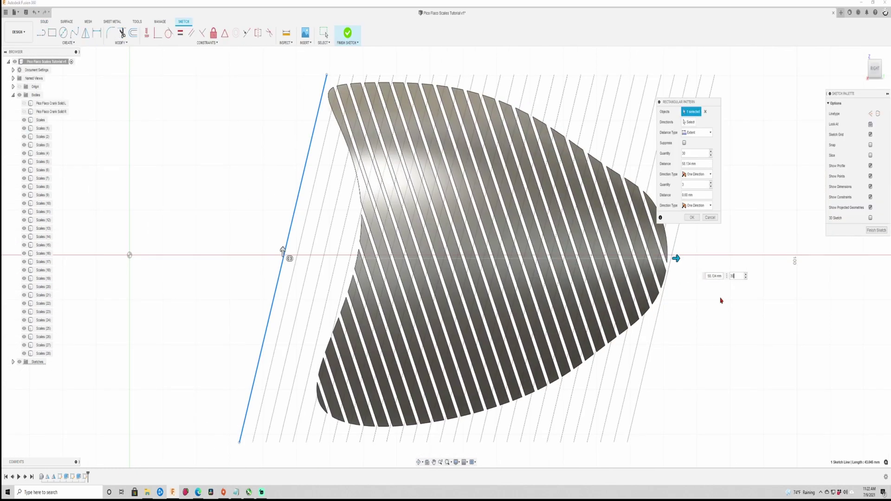
left_click(692, 219)
left_click(871, 232)
Step: Thin-extrude the new lines as a cut through the body, crossing the first slots
key("e")
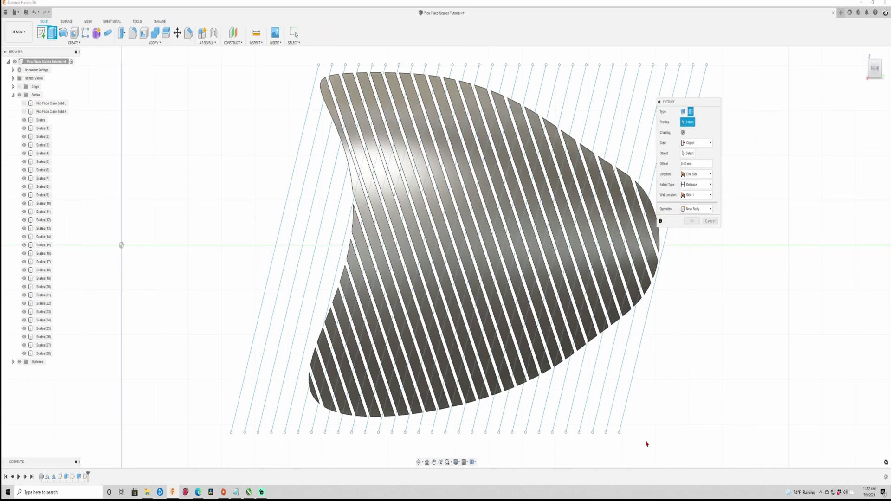
left_click_drag(647, 445, 217, 427)
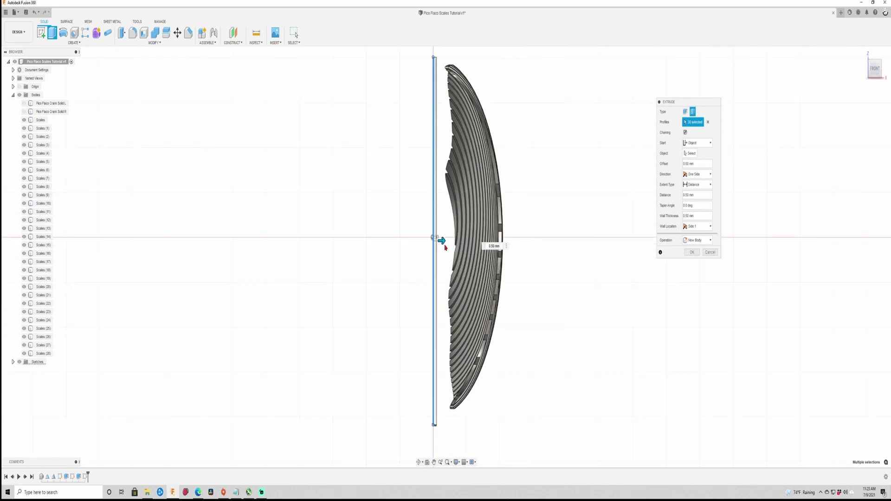
left_click_drag(445, 247, 526, 246)
middle_click_drag(596, 339, 642, 413, "shift")
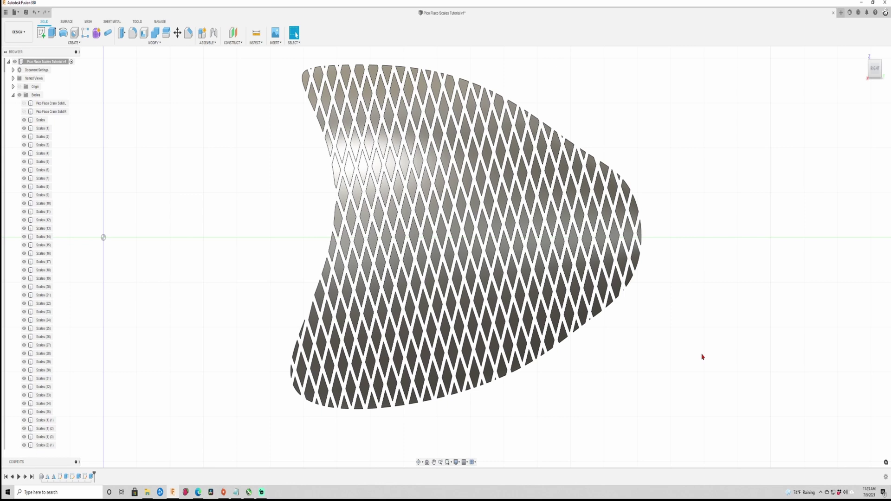
Step: Unhide Pico Flaco Crank Solid R and orbit to view the diamond scale texture
left_click(29, 112)
left_click(24, 112)
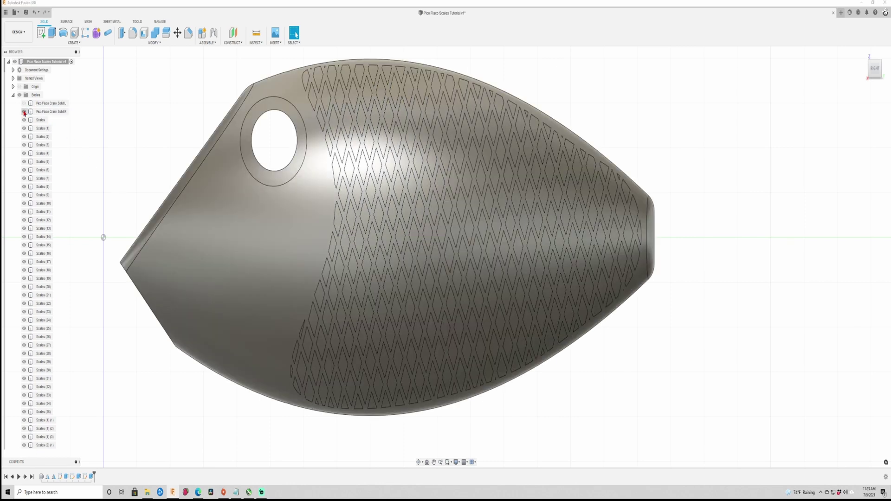
middle_click_drag(575, 390, 596, 384, "shift")
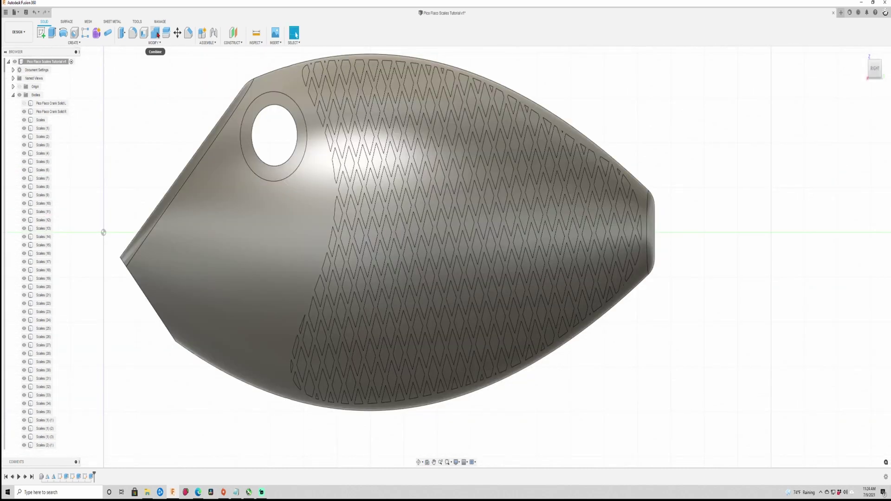
Step: Join all Scales bodies, Scales through Scales (28), into Pico Flaco Crank Solid R
left_click(156, 33)
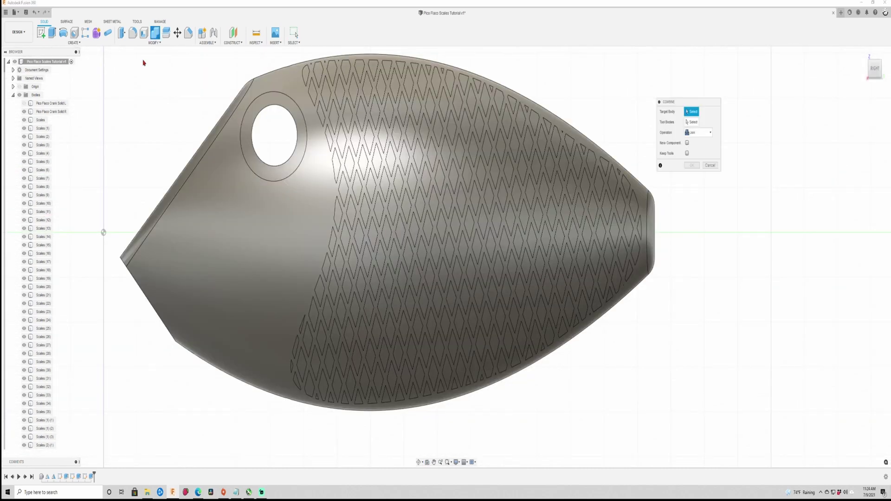
left_click(63, 112)
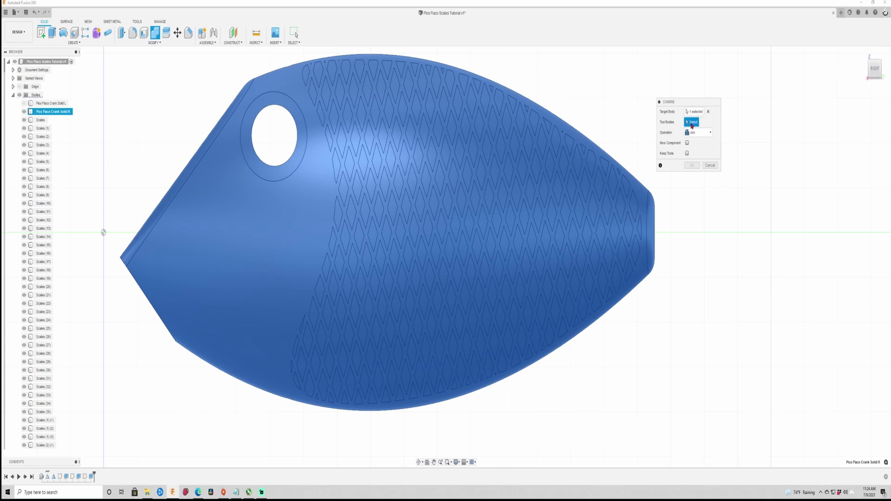
left_click(40, 120)
scroll(56, 279, "down", 10)
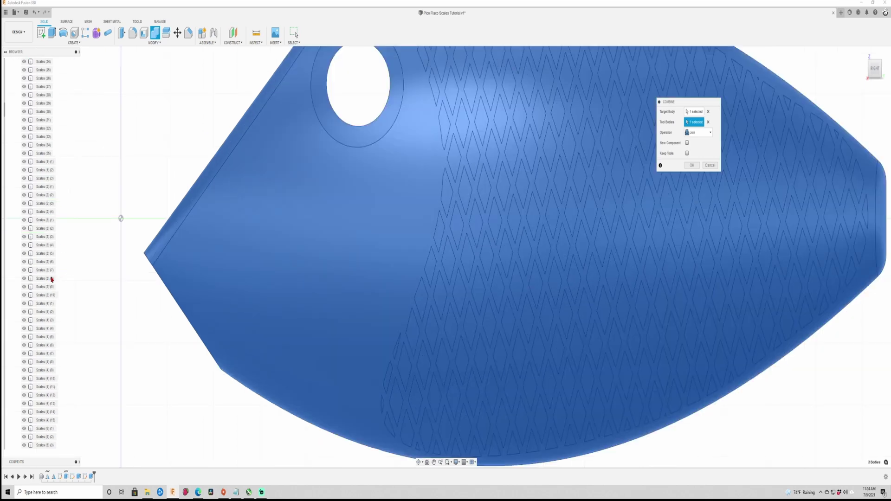
scroll(51, 280, "down", 20)
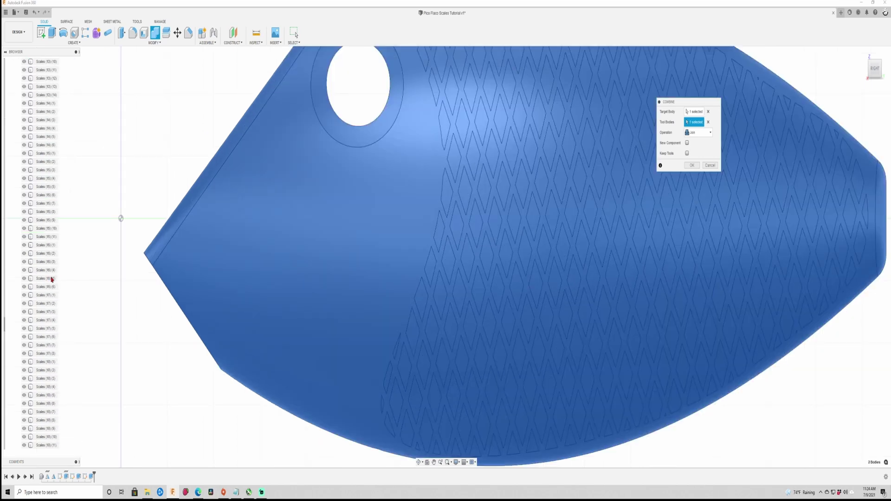
scroll(51, 280, "down", 15)
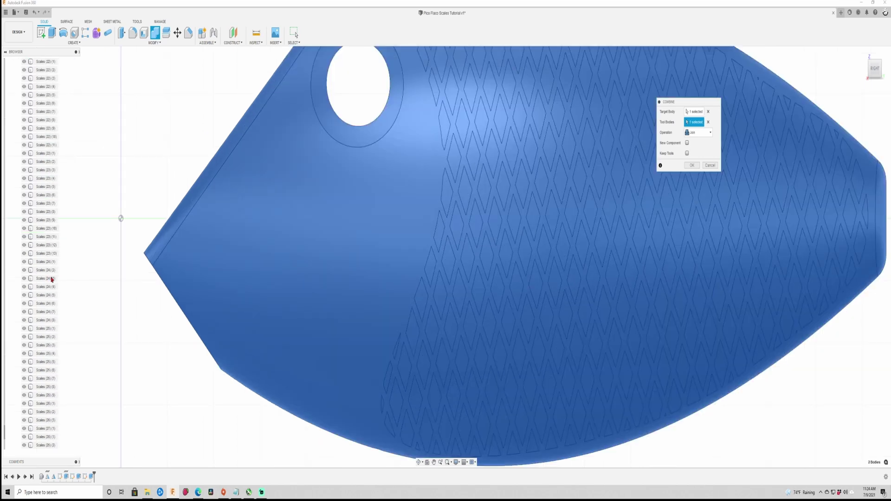
left_click(83, 423, "shift")
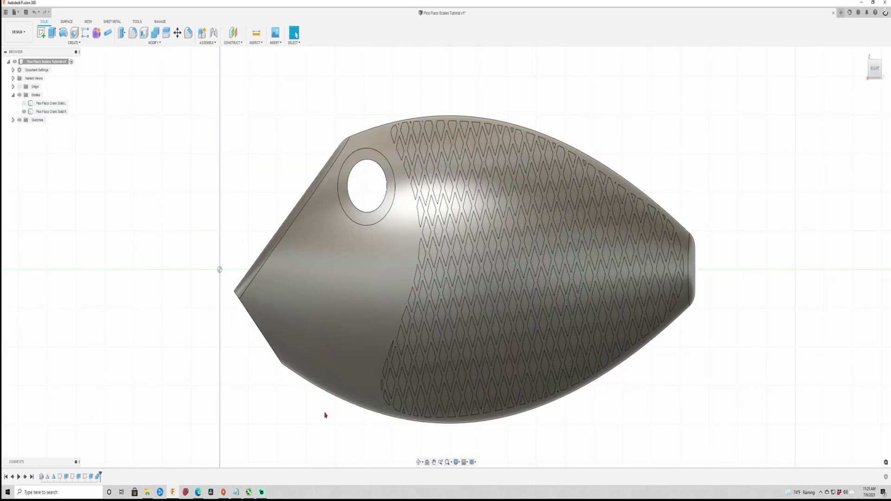
middle_click_drag(299, 426, 251, 358, "shift")
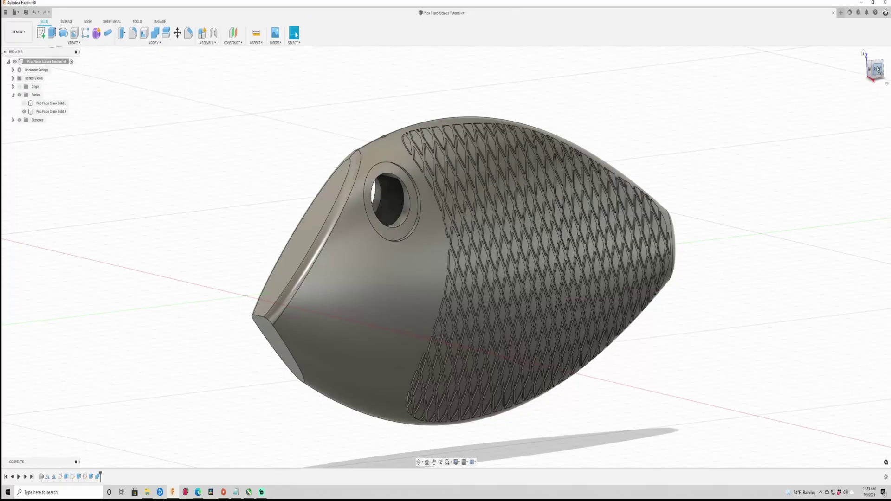
left_click(875, 68)
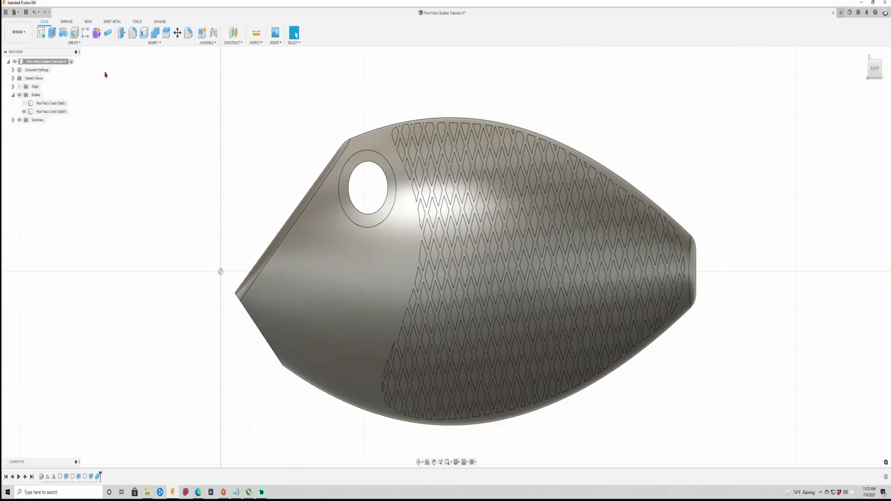
Step: Split Pico Flaco Crank Solid R with the origin plane, producing Pico Flaco Crank Solid R (1)
left_click(166, 33)
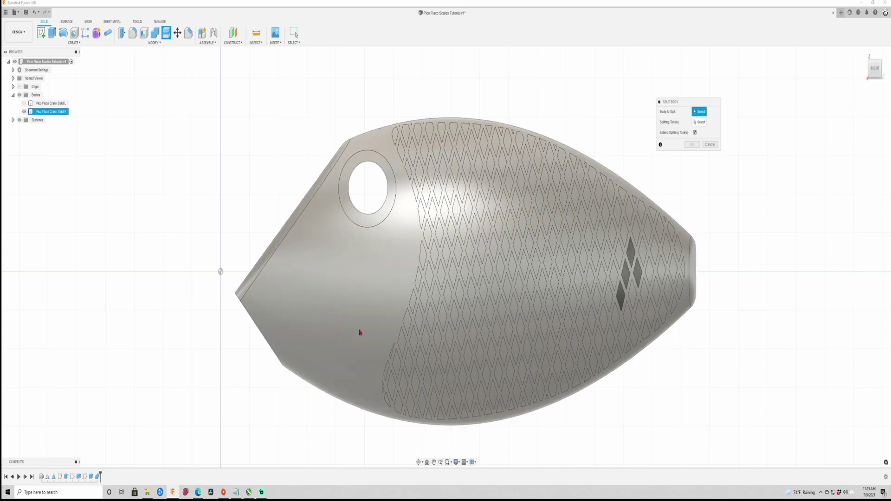
left_click(349, 311)
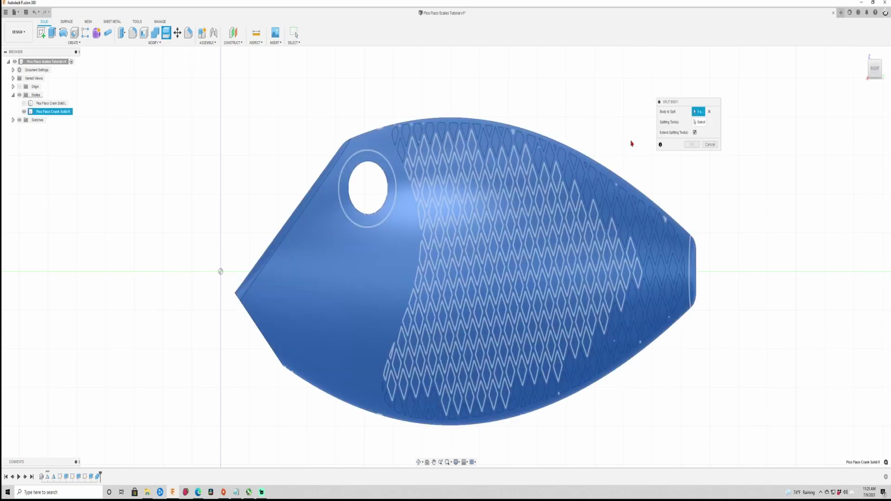
left_click(708, 121)
left_click(232, 251)
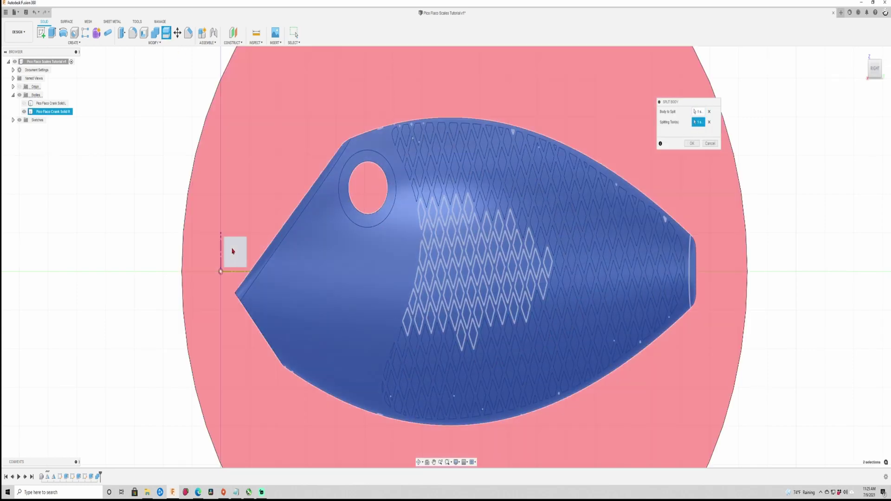
left_click(691, 143)
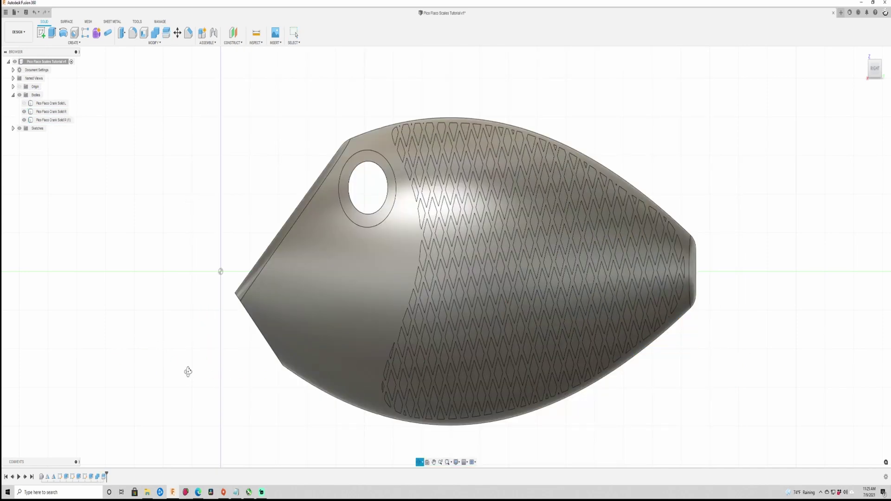
Step: Hide the Pico Flaco Crank Solid R body so only Solid R (1) remains visible
middle_click_drag(189, 370, 332, 330, "shift")
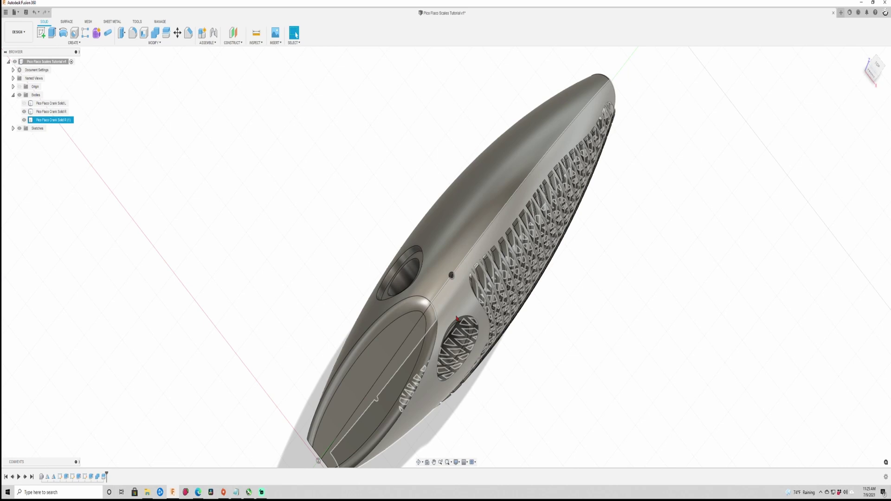
left_click(439, 290)
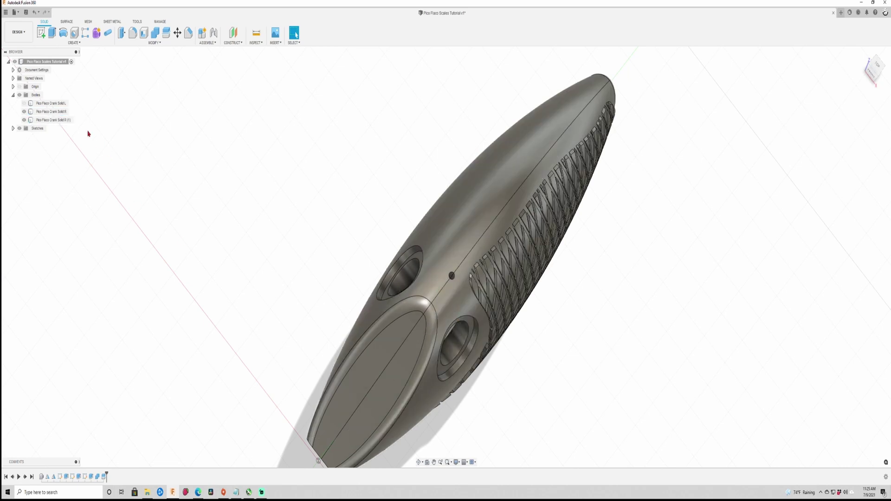
left_click(24, 111)
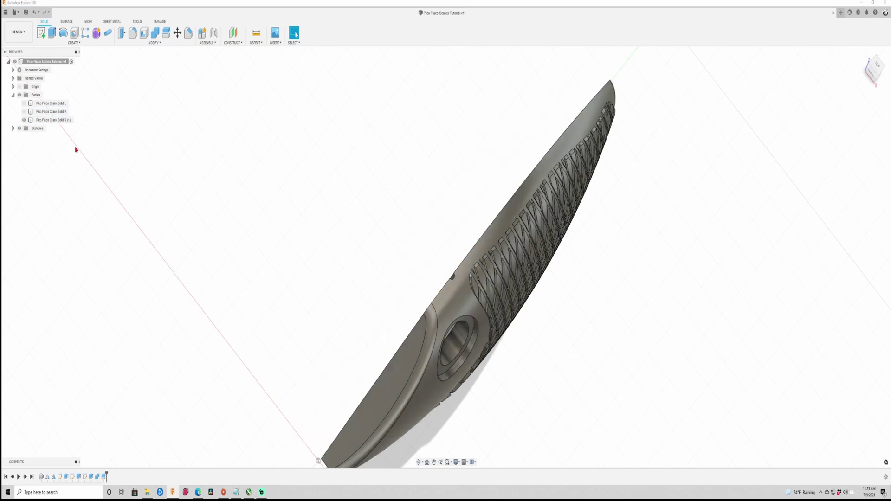
middle_click_drag(612, 441, 603, 422, "shift")
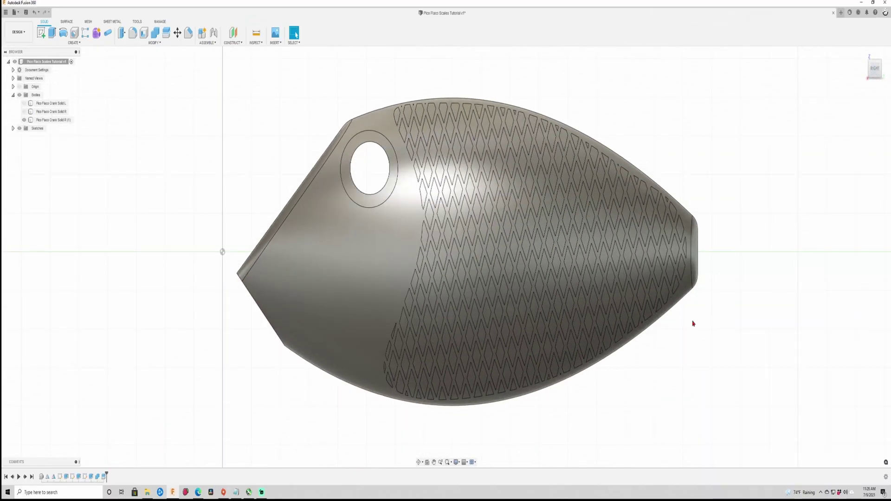
Step: Set up a Bodies-type Mirror of Pico Flaco Crank Solid R (1) across the origin plane
left_click(73, 43)
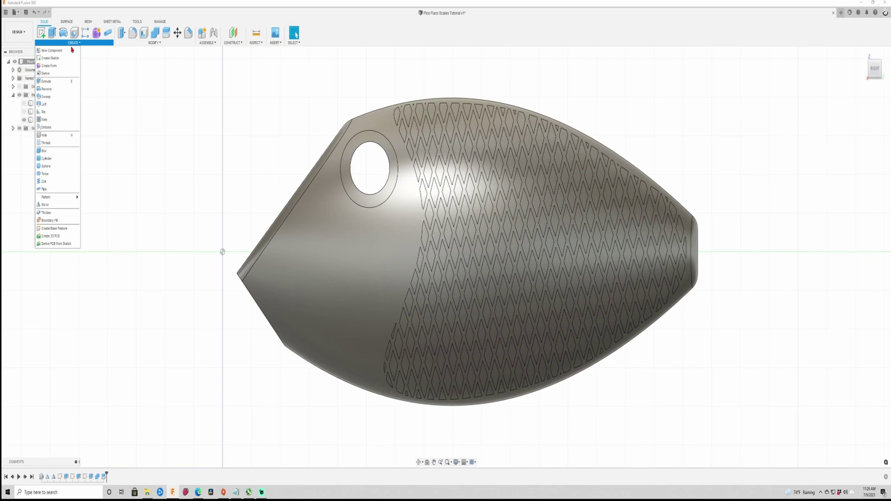
left_click(50, 205)
left_click(692, 112)
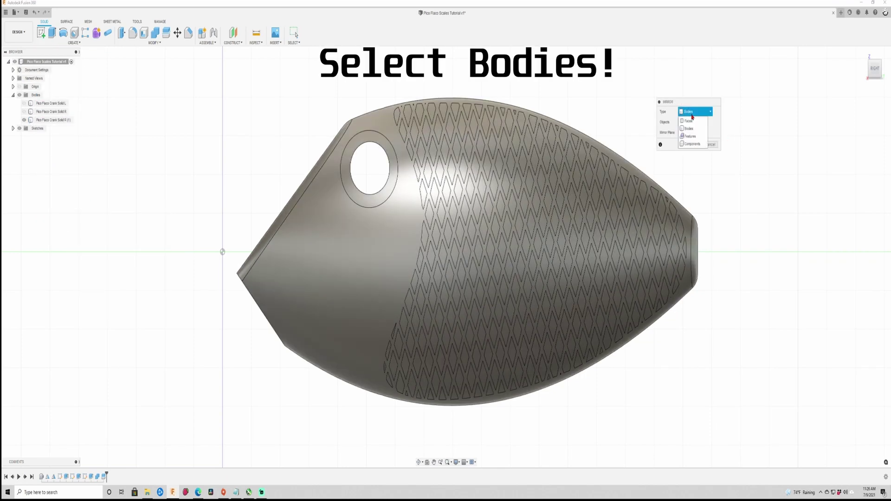
left_click(706, 135)
left_click(594, 172)
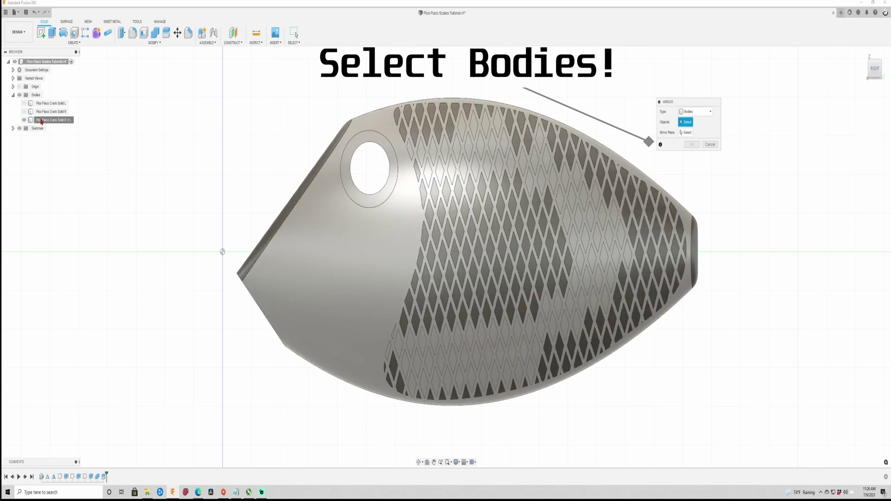
left_click(55, 120)
left_click(686, 132)
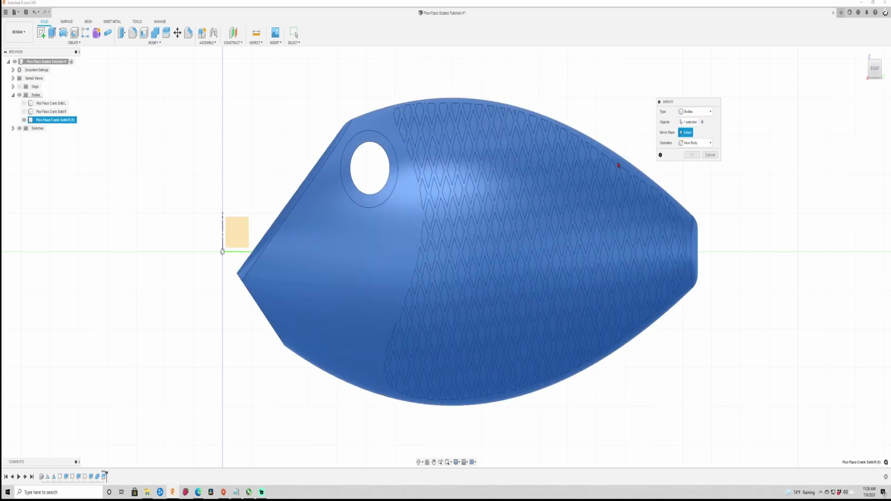
left_click(233, 235)
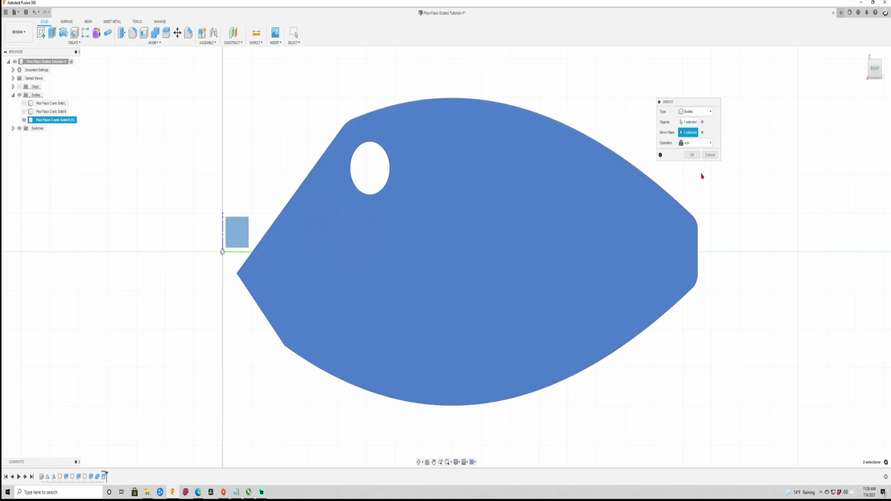